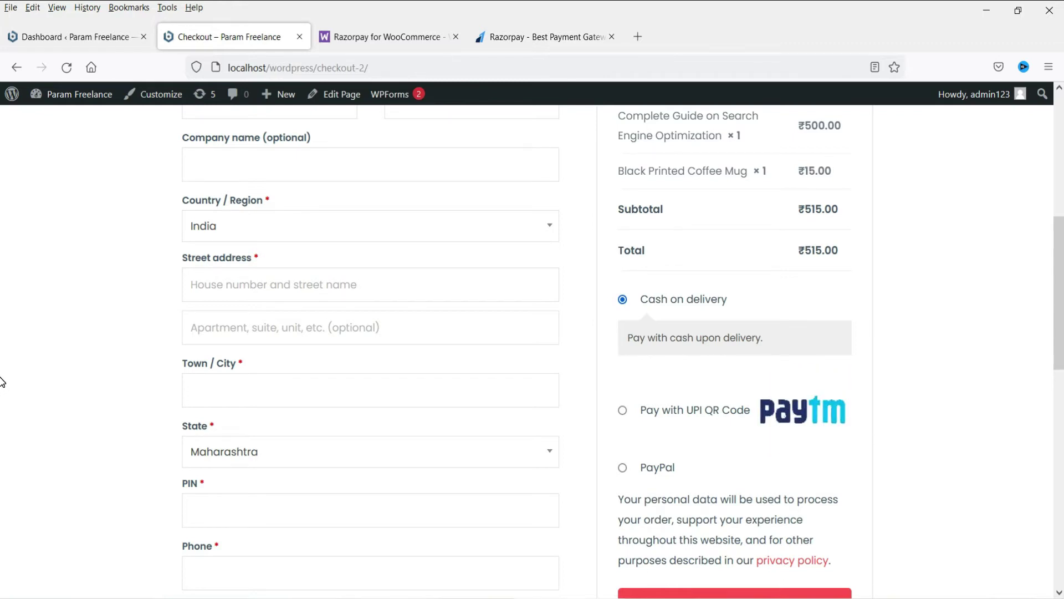
Step: Look over the Razorpay for WooCommerce product page, then glance at checkout and razorpay.com
key("ctrl+Tab")
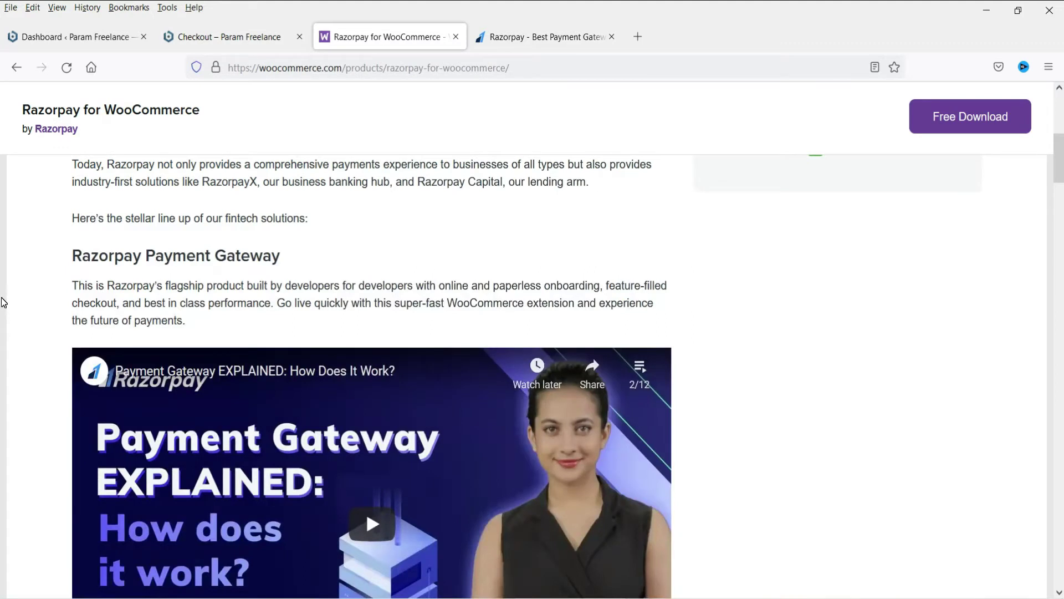
scroll(4, 302, "up", 4)
scroll(4, 302, "down", 12)
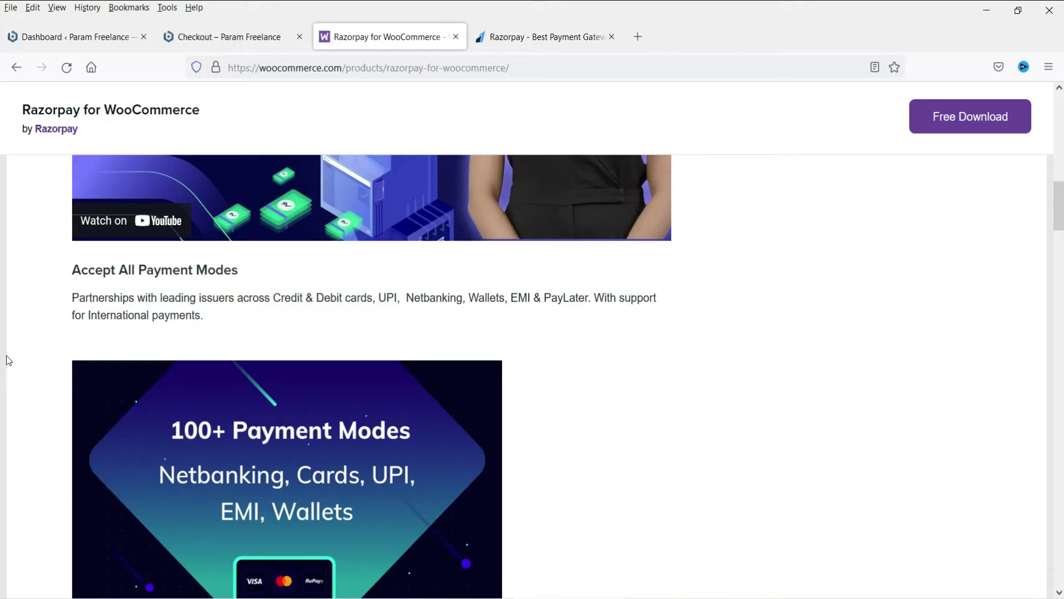
scroll(5, 356, "down", 10)
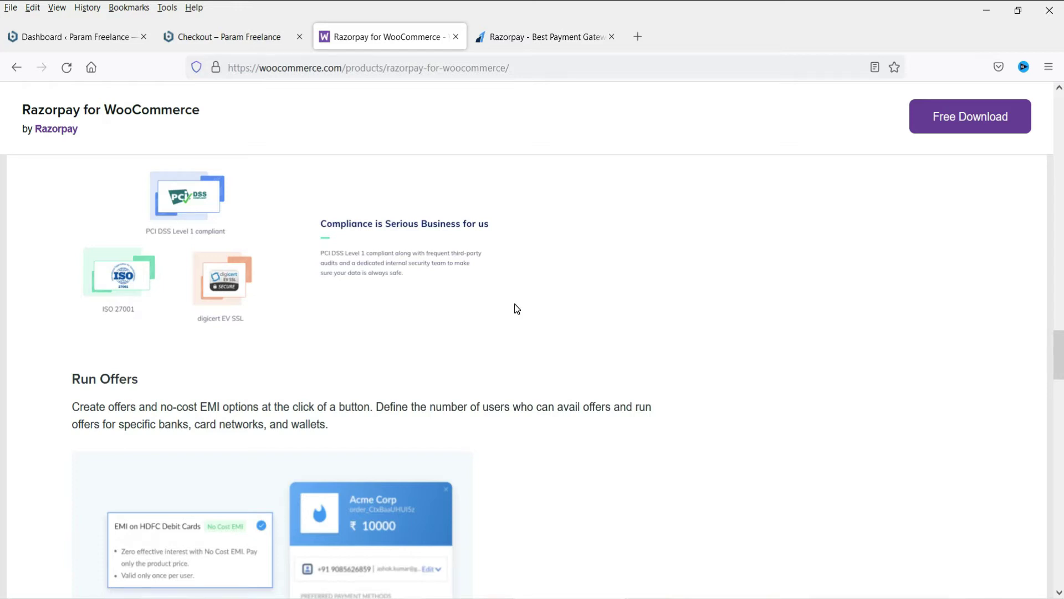
key("ctrl+shift+Tab")
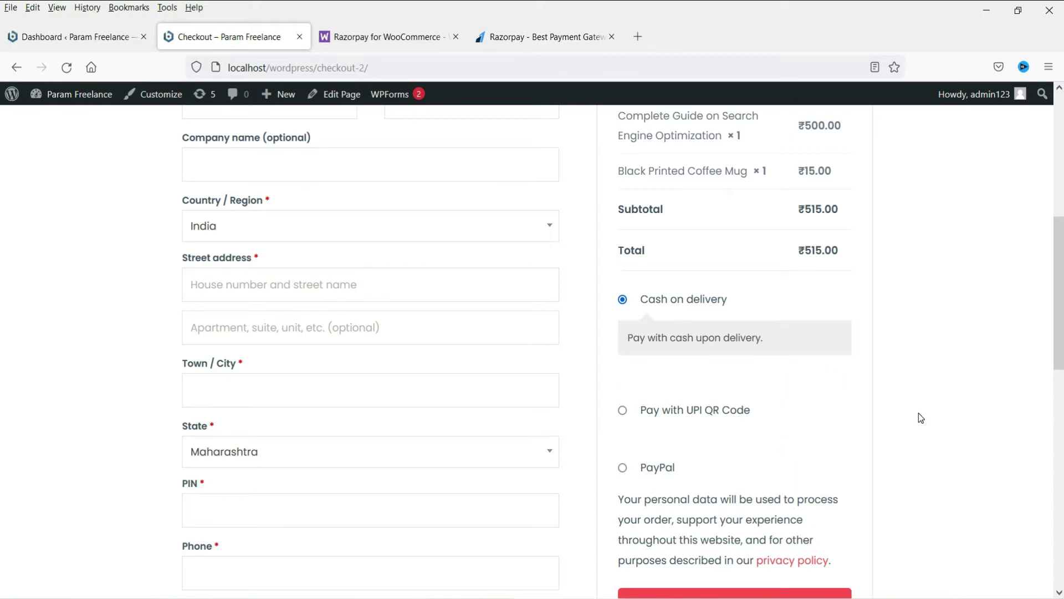
left_click(557, 41)
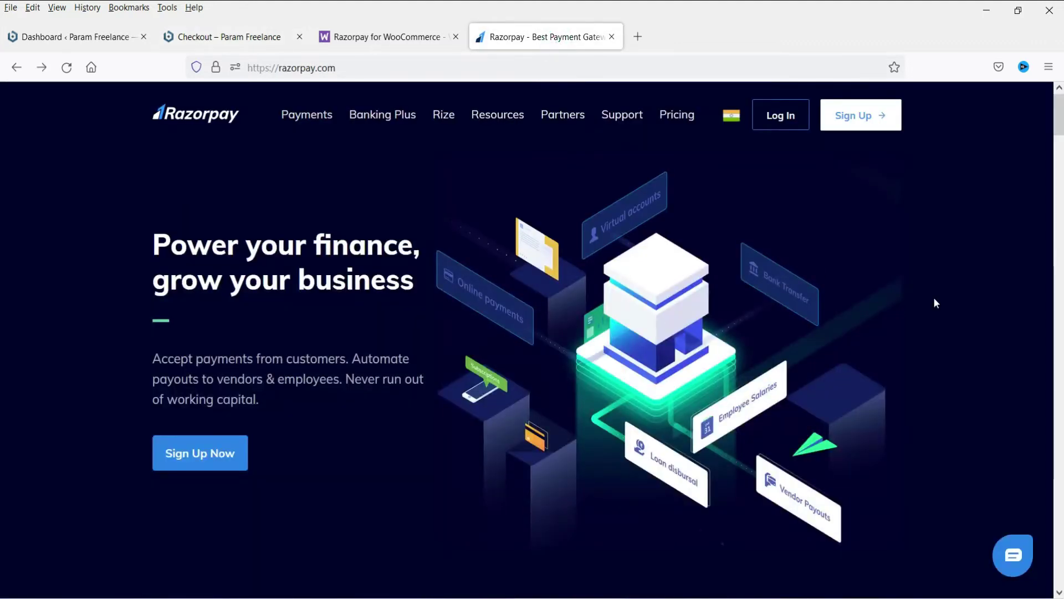
Step: Install the Razorpay for WooCommerce plugin found by searching 'razorpay' in Add Plugins
left_click(28, 35)
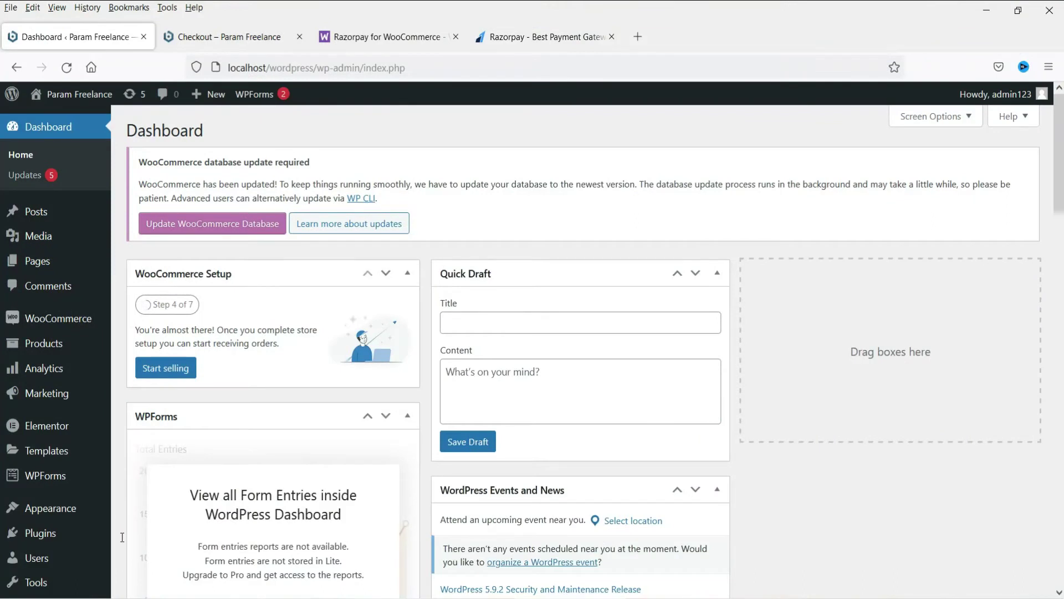
mouse_move(58, 536)
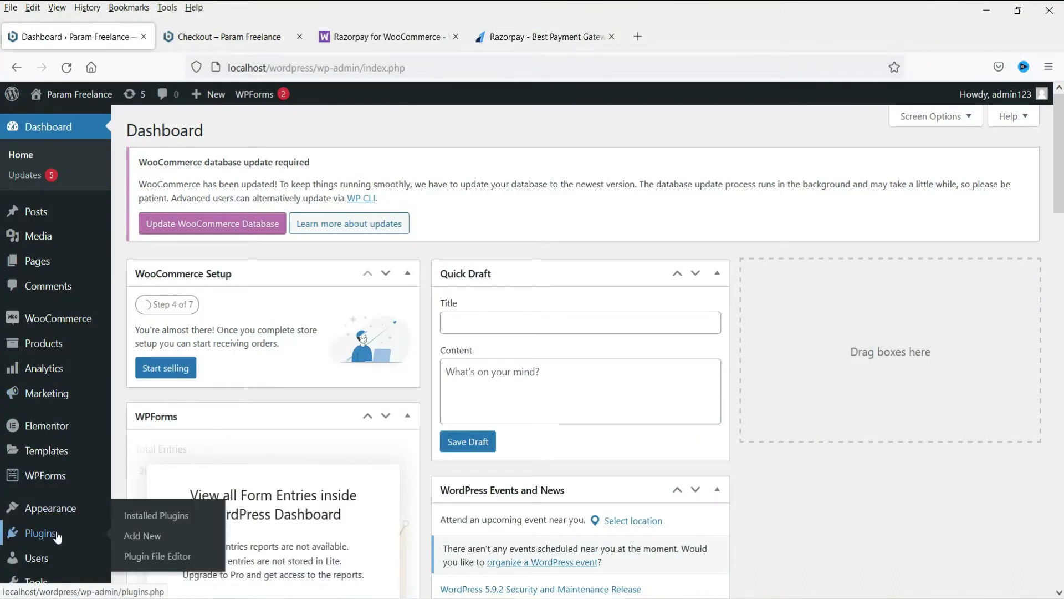
left_click(159, 535)
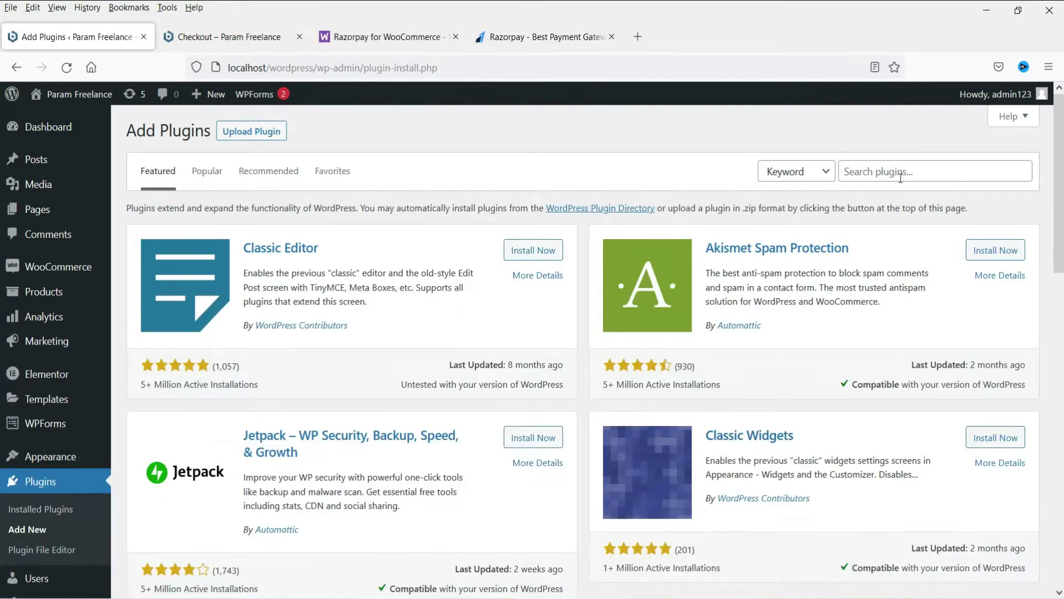
left_click(900, 176)
type("razorpay")
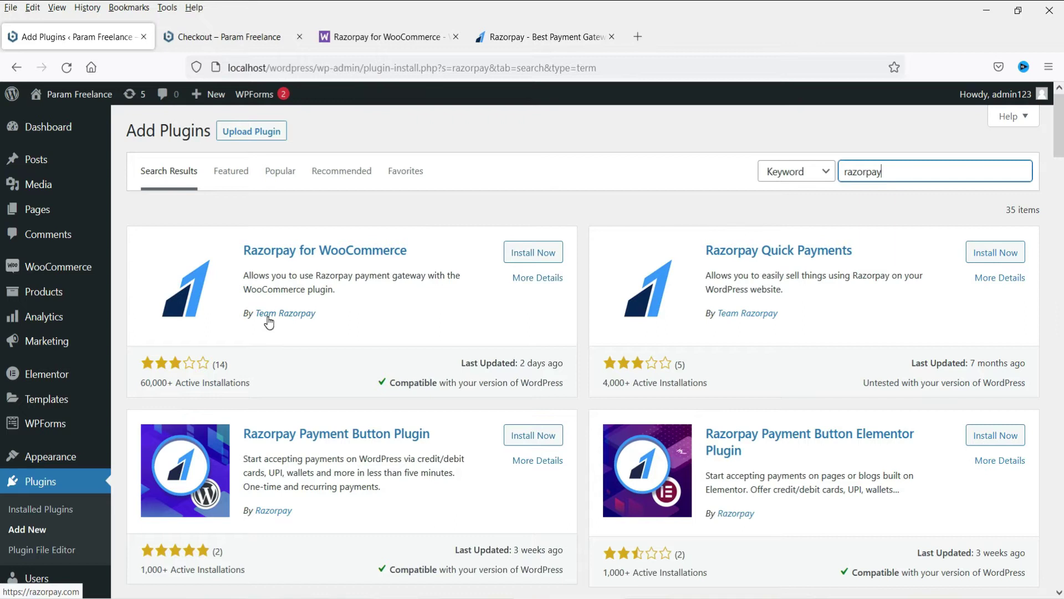
left_click(533, 252)
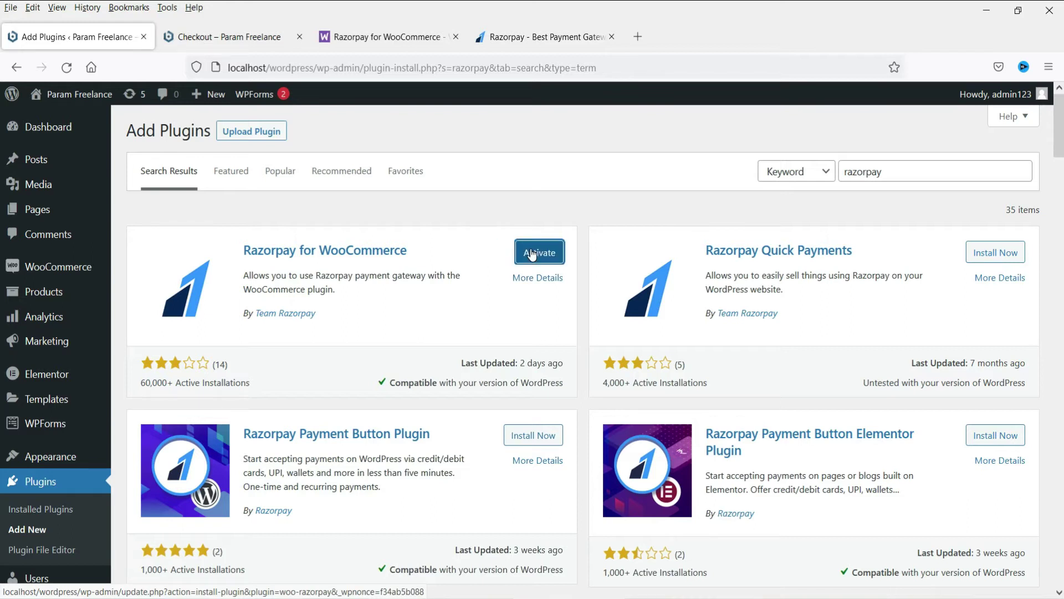
Step: Activate Razorpay for WooCommerce and open its gateway settings from WooCommerce Payments
left_click(532, 254)
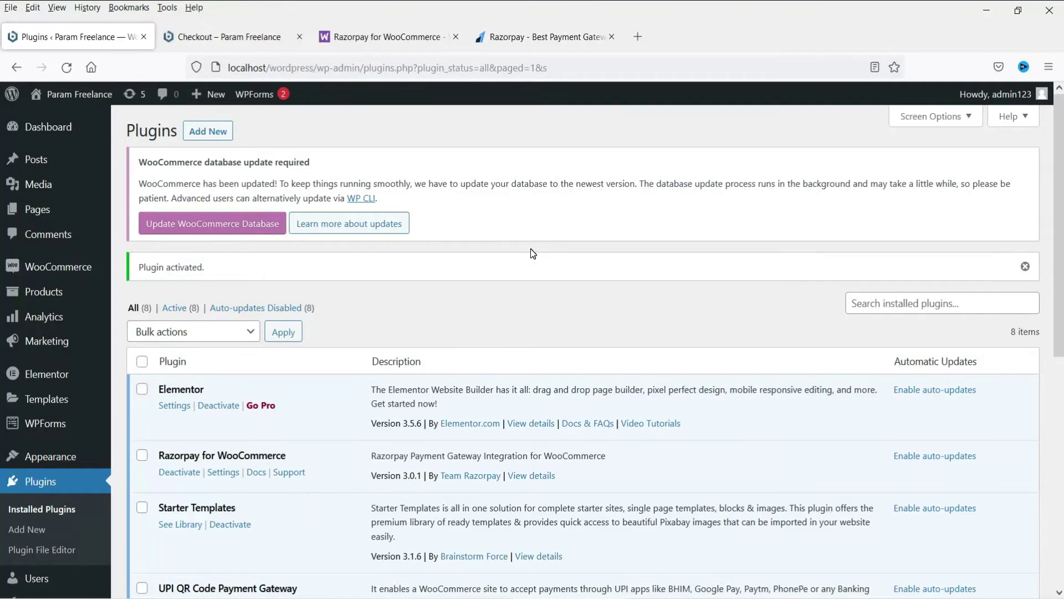
mouse_move(32, 277)
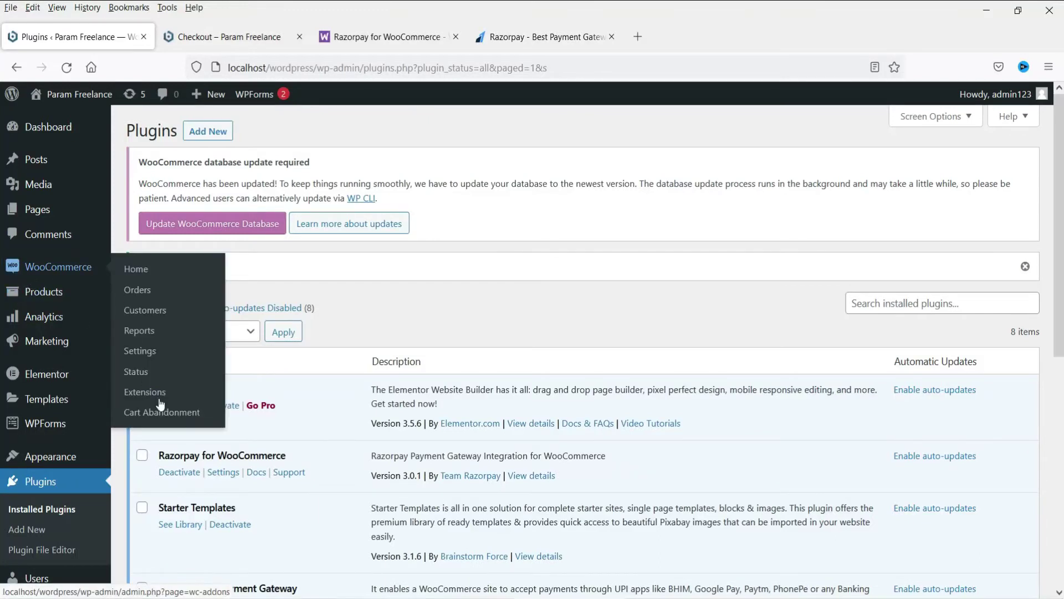
left_click(151, 359)
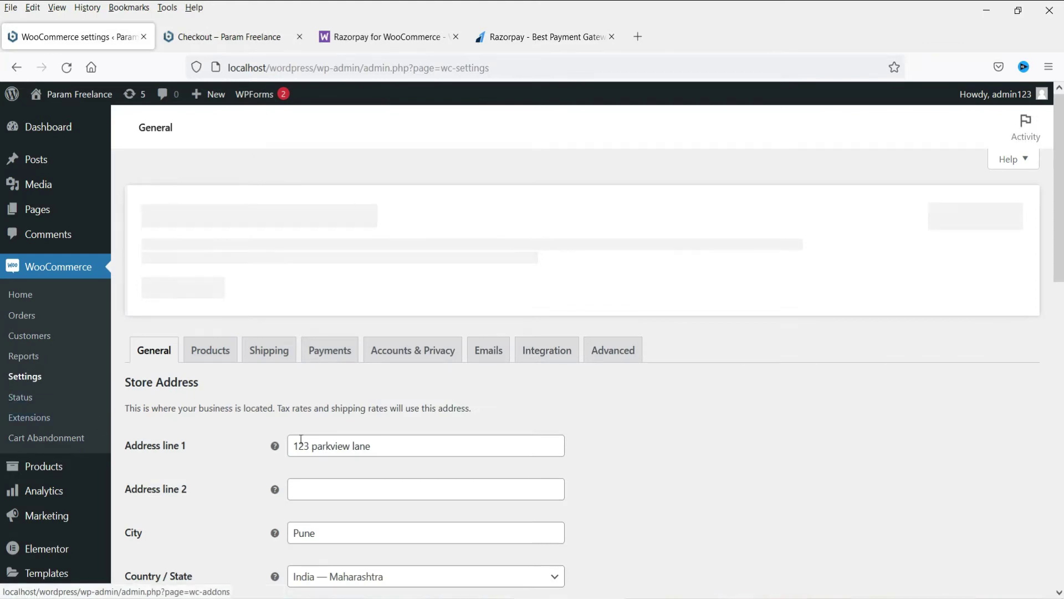
left_click(331, 359)
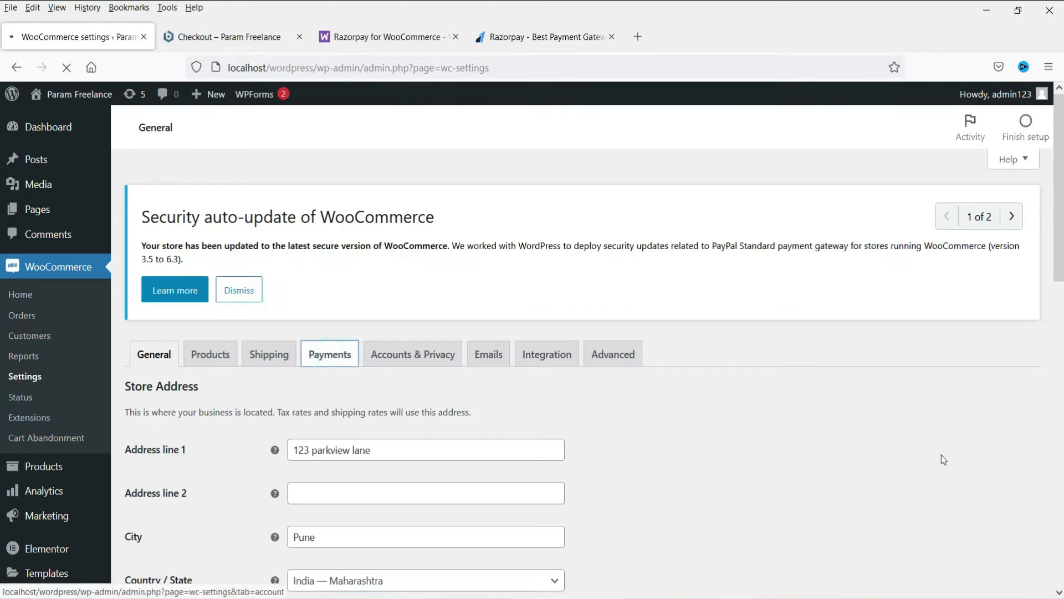
scroll(637, 377, "down", 5)
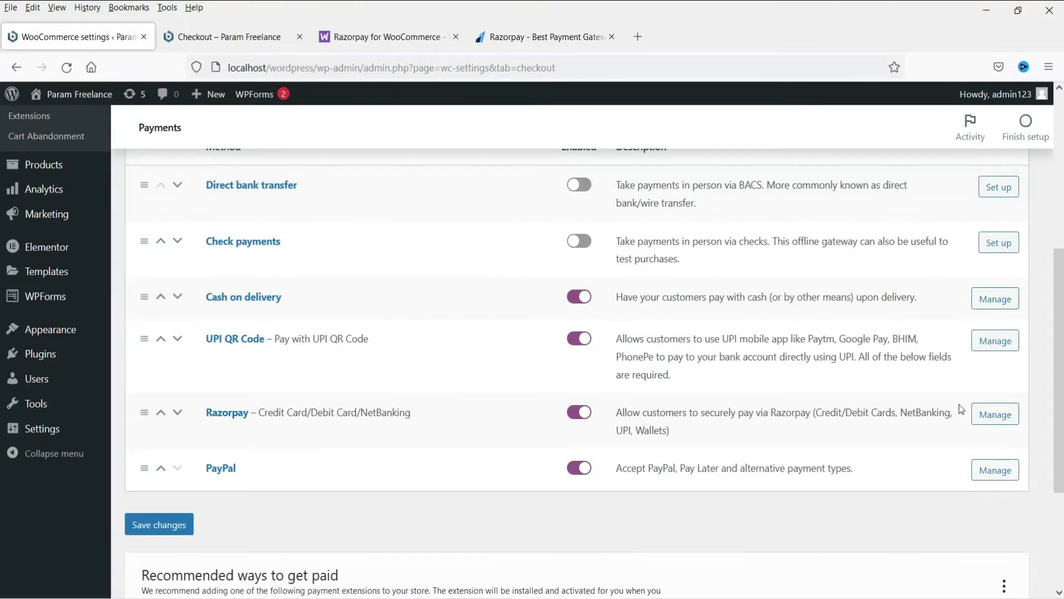
left_click(989, 417)
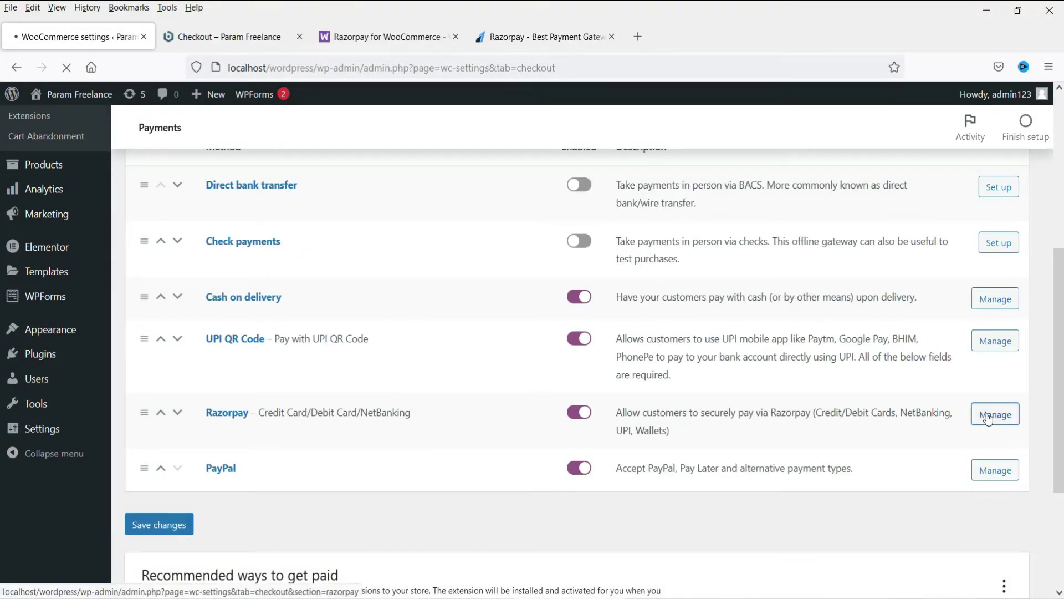
Step: Scroll the Razorpay gateway settings down to the empty Key ID and Key Secret fields
scroll(798, 363, "down", 3)
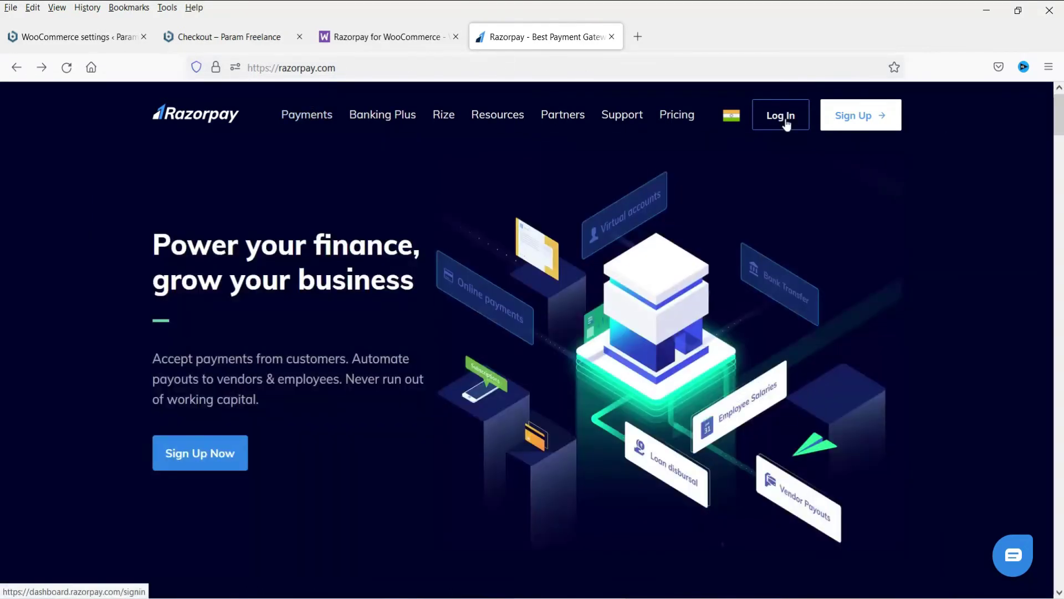
Step: Sign in to the Razorpay Dashboard with a Google account
left_click(784, 117)
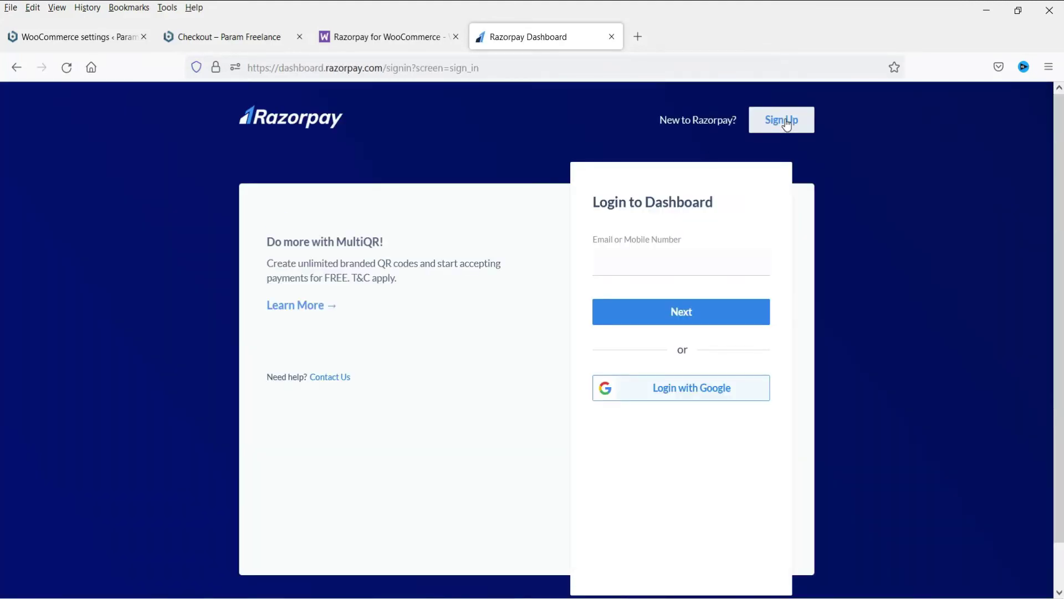
left_click(696, 388)
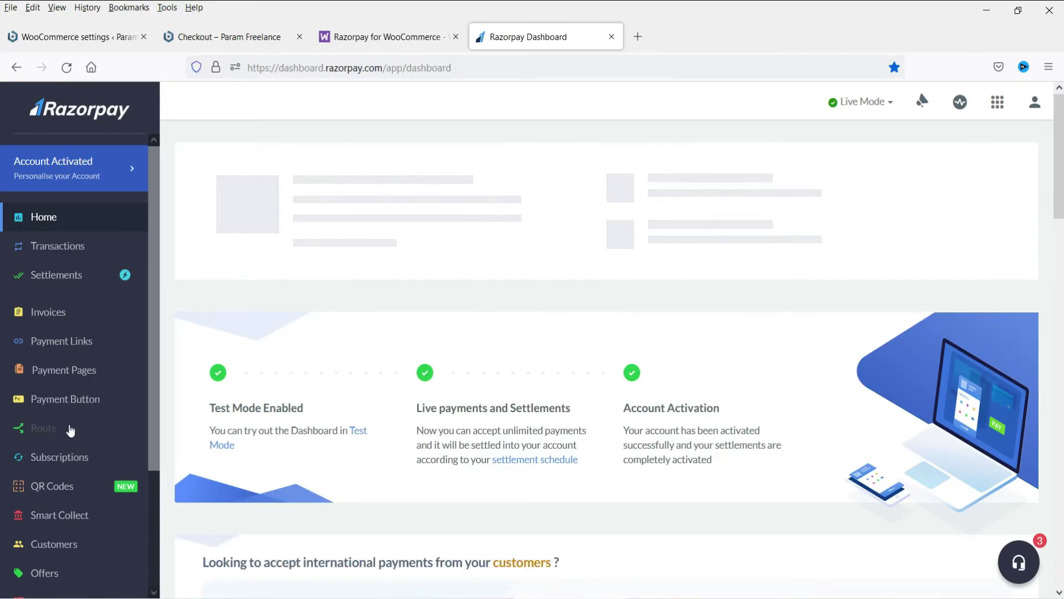
Step: Generate a live API key under Settings > API Keys and select its Key Id
scroll(70, 430, "down", 3)
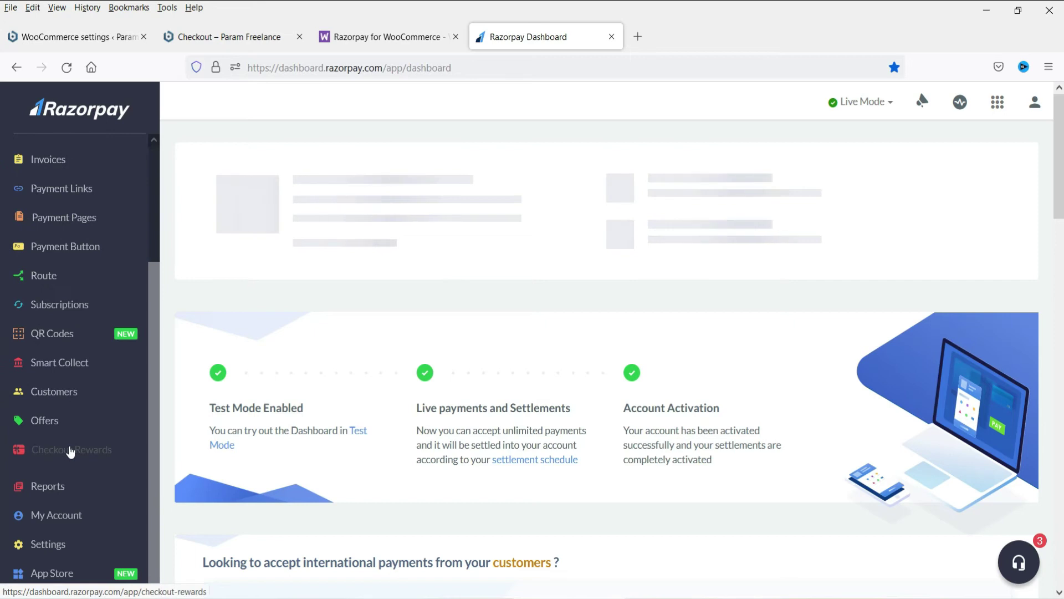
left_click(49, 550)
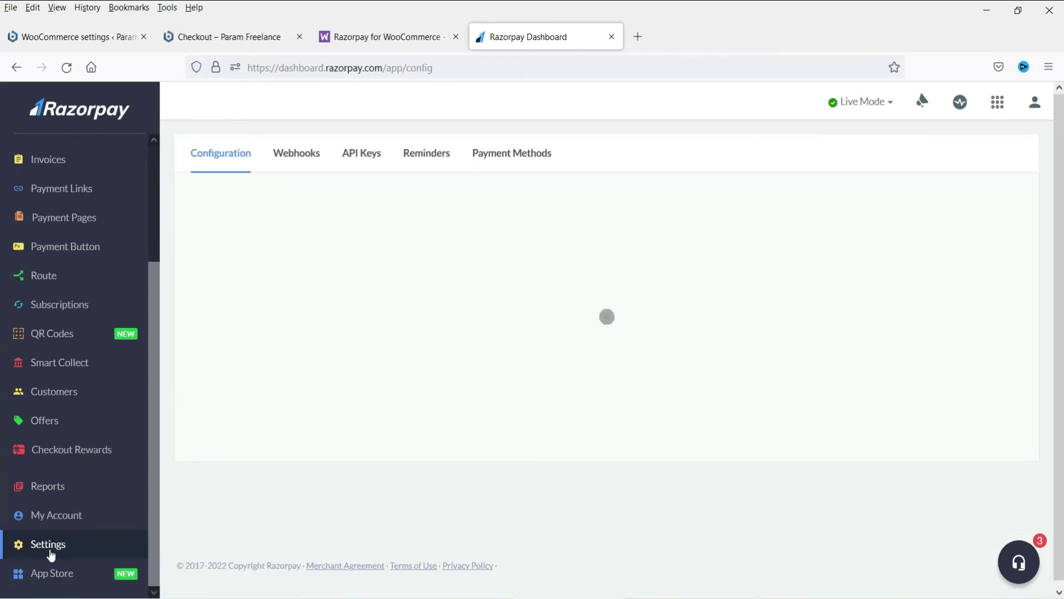
left_click(372, 157)
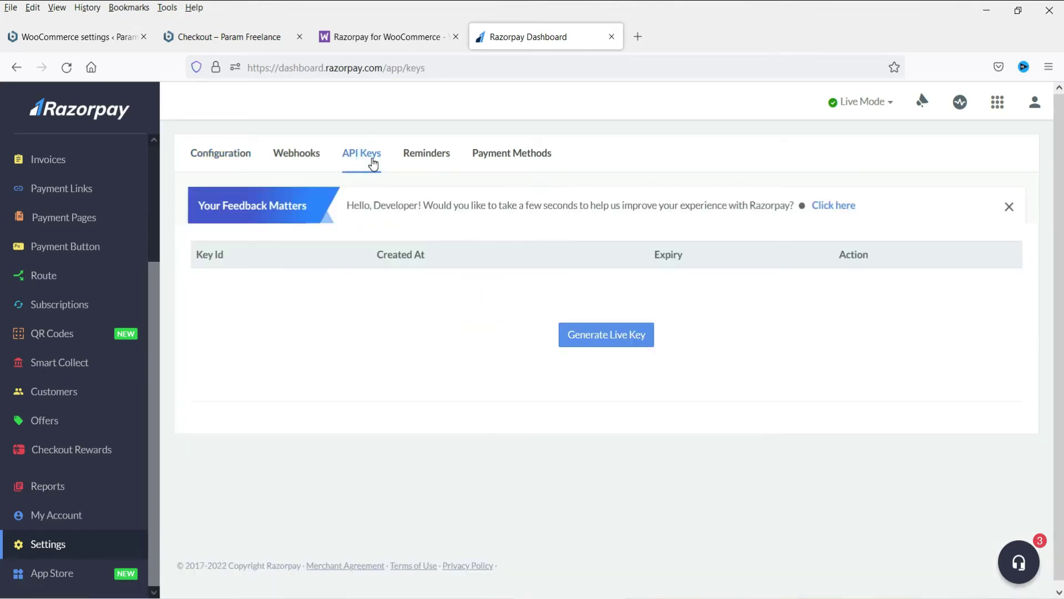
left_click(612, 347)
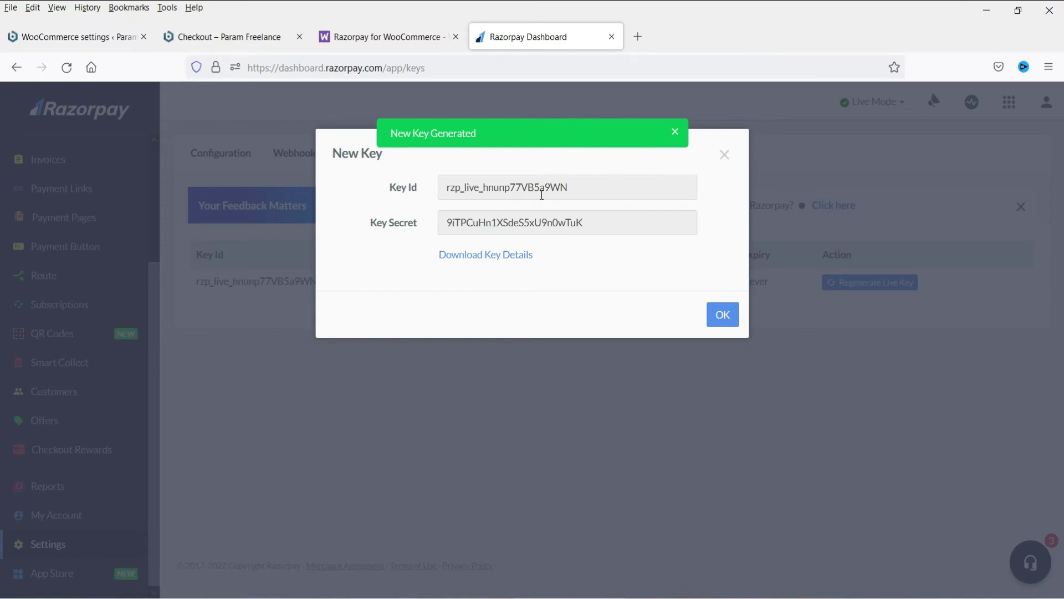
double_click(601, 183)
key("ctrl+c")
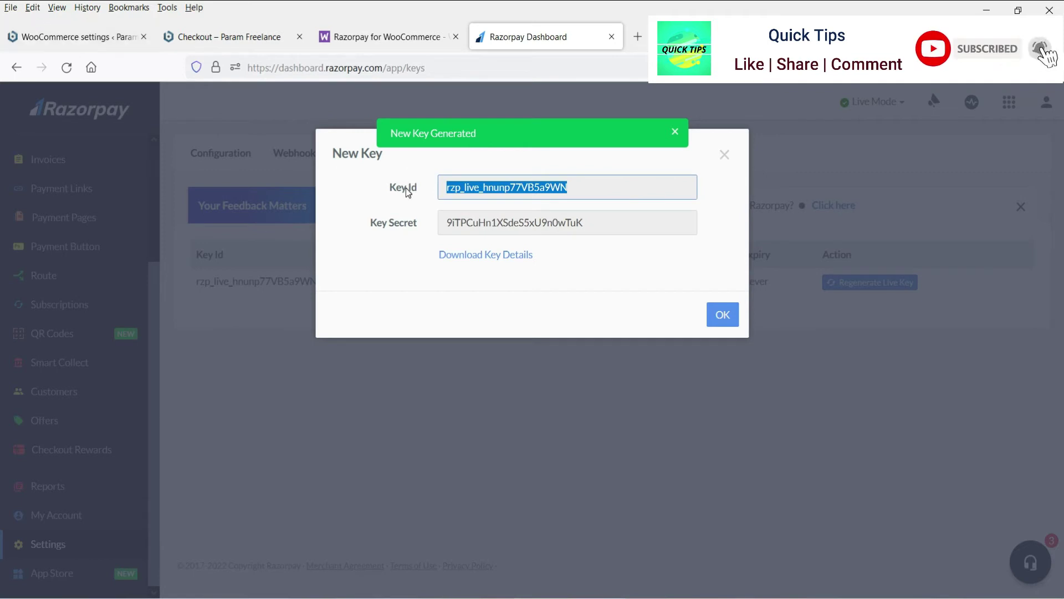
left_click(77, 37)
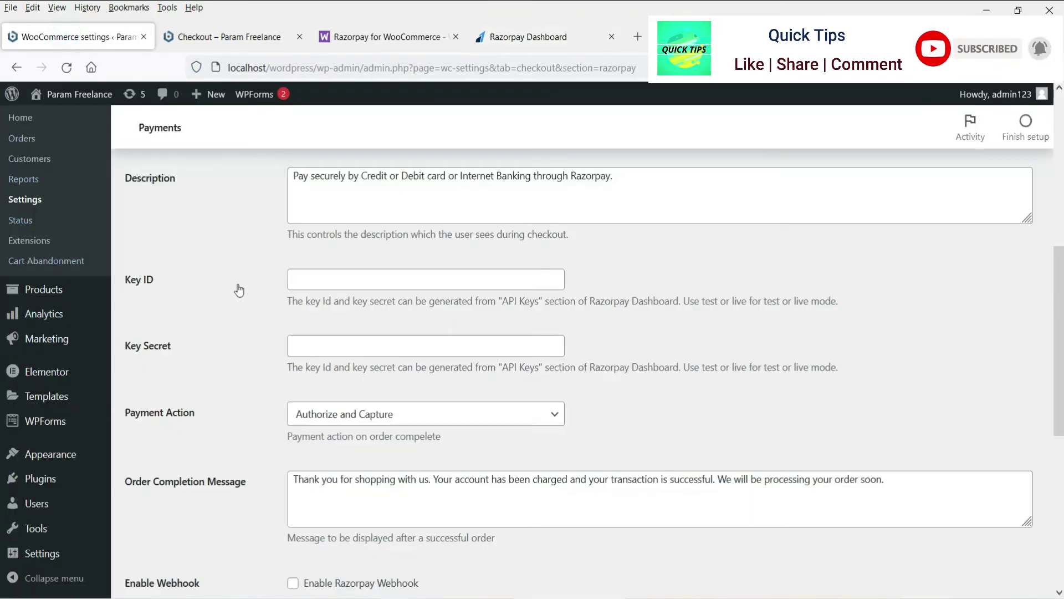
Step: Paste the live Key ID and Key Secret into the WooCommerce Razorpay settings fields
left_click(332, 279)
key("ctrl+v")
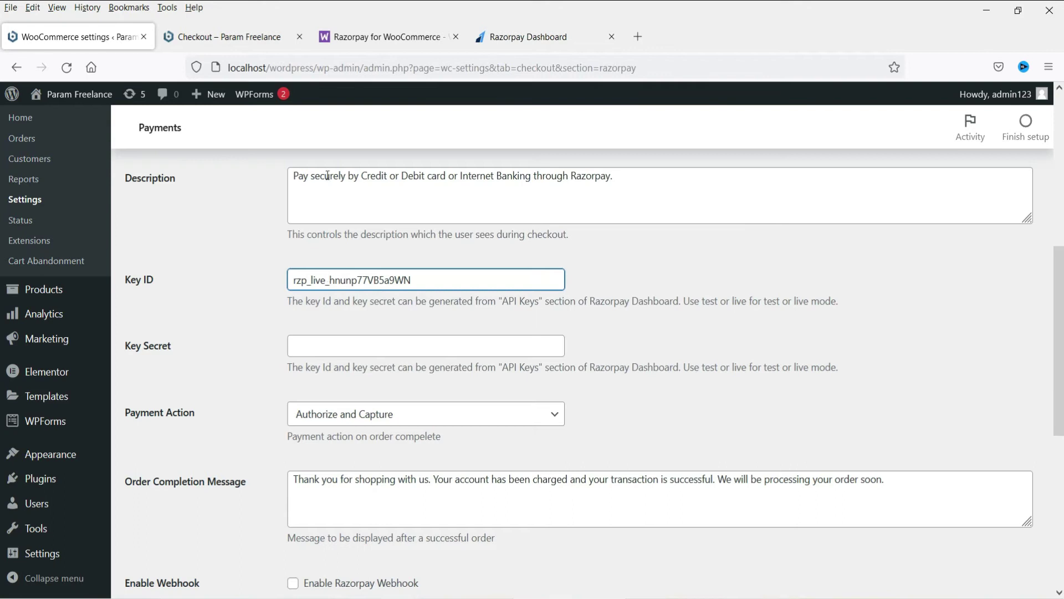
left_click(518, 37)
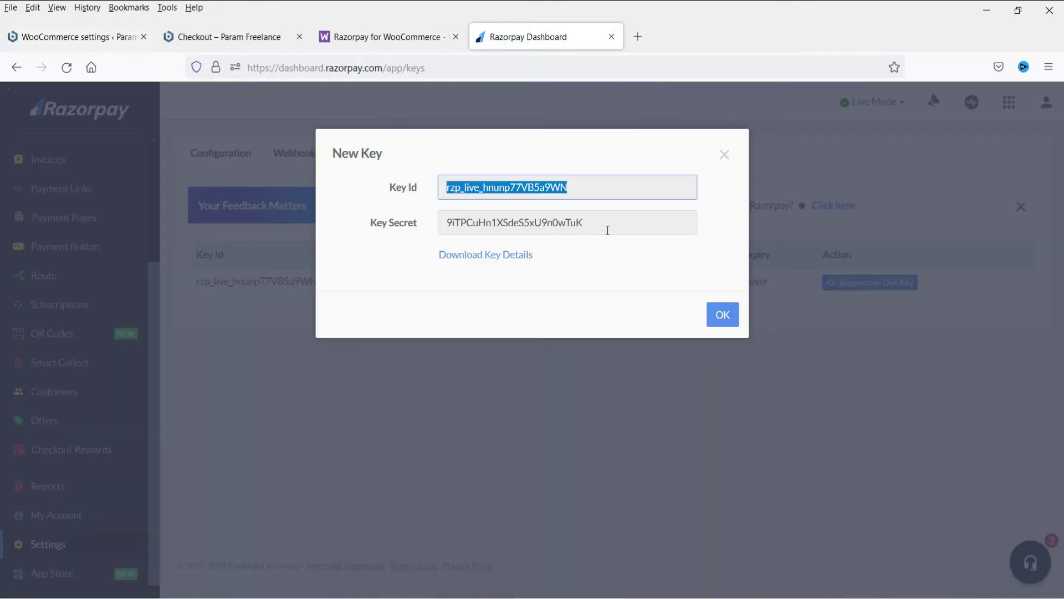
left_click_drag(610, 225, 407, 213)
key("ctrl+c")
left_click(65, 47)
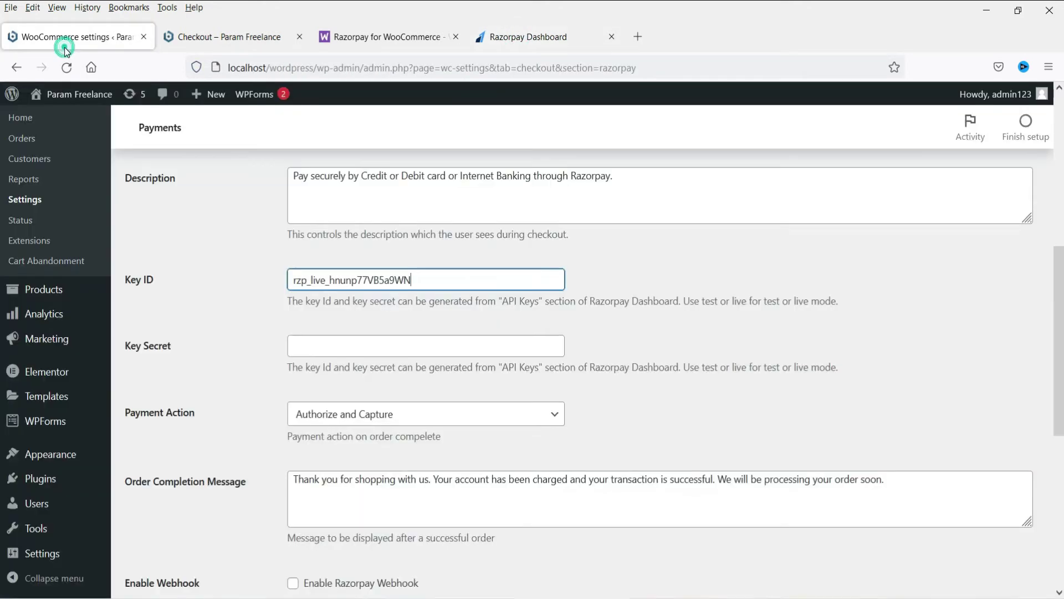
left_click(361, 345)
key("ctrl+v")
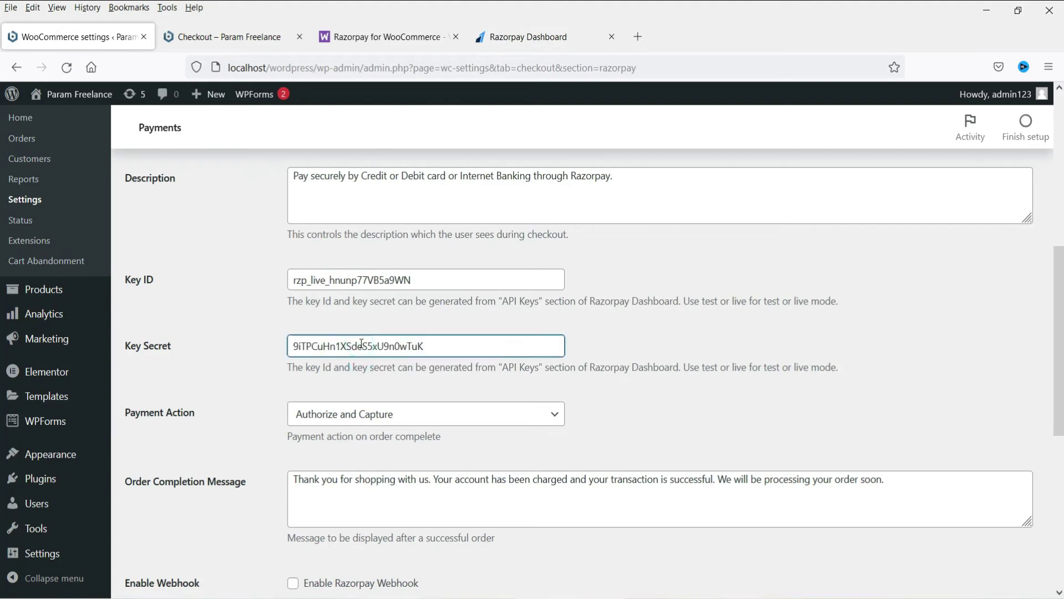
Step: Close the Razorpay new key dialog and save the gateway settings
left_click(535, 36)
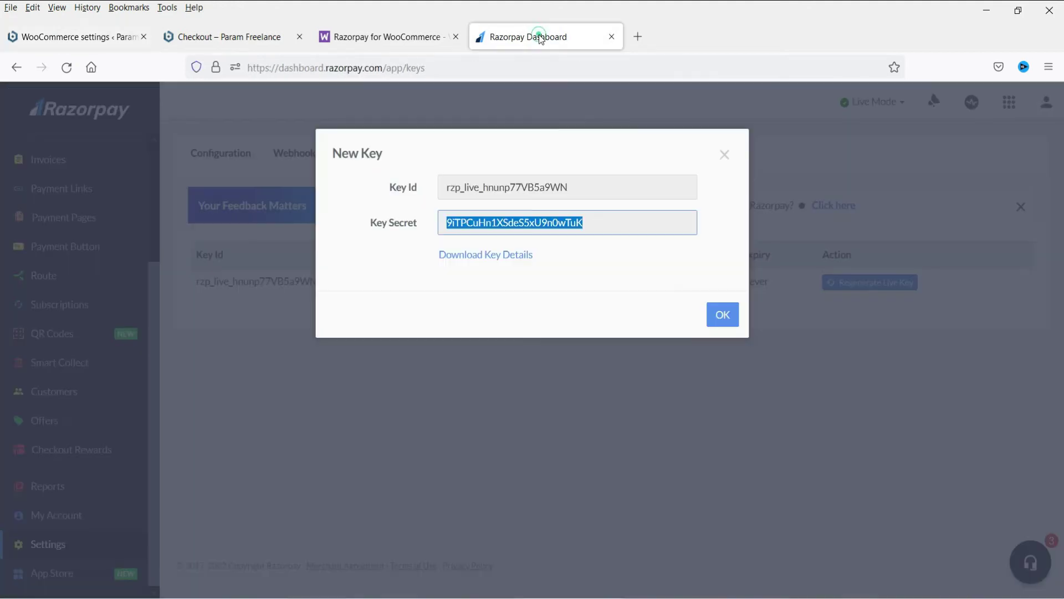
left_click(725, 317)
left_click(580, 235)
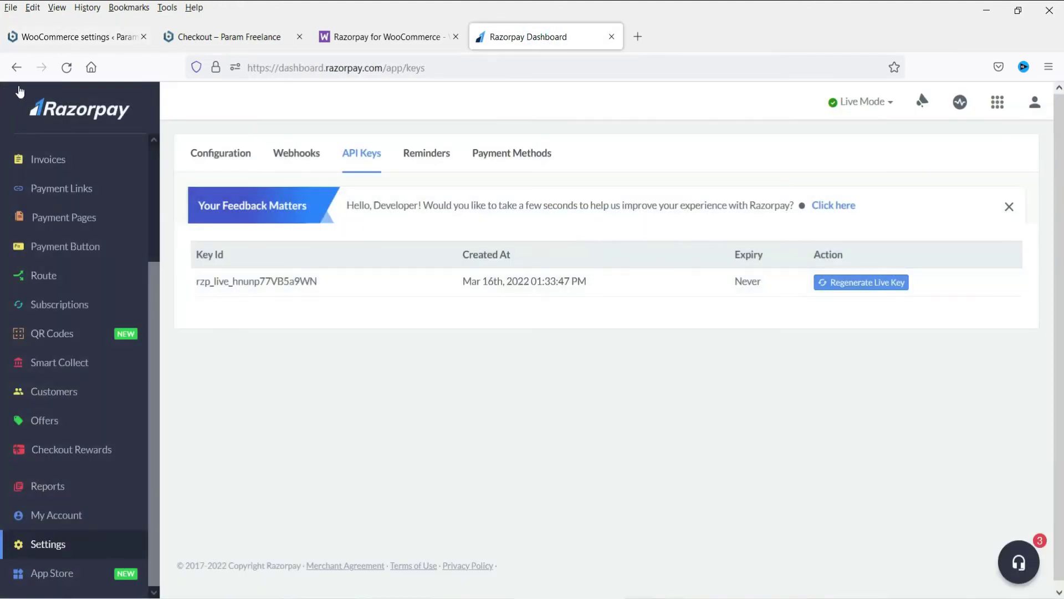
left_click(88, 37)
scroll(540, 440, "down", 1)
scroll(537, 435, "down", 5)
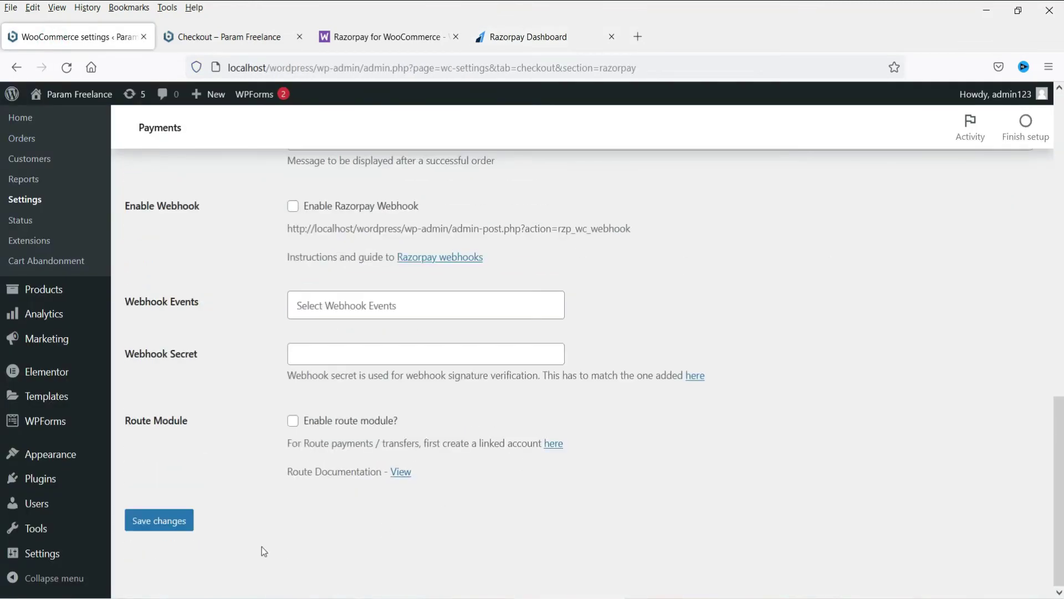
left_click(175, 531)
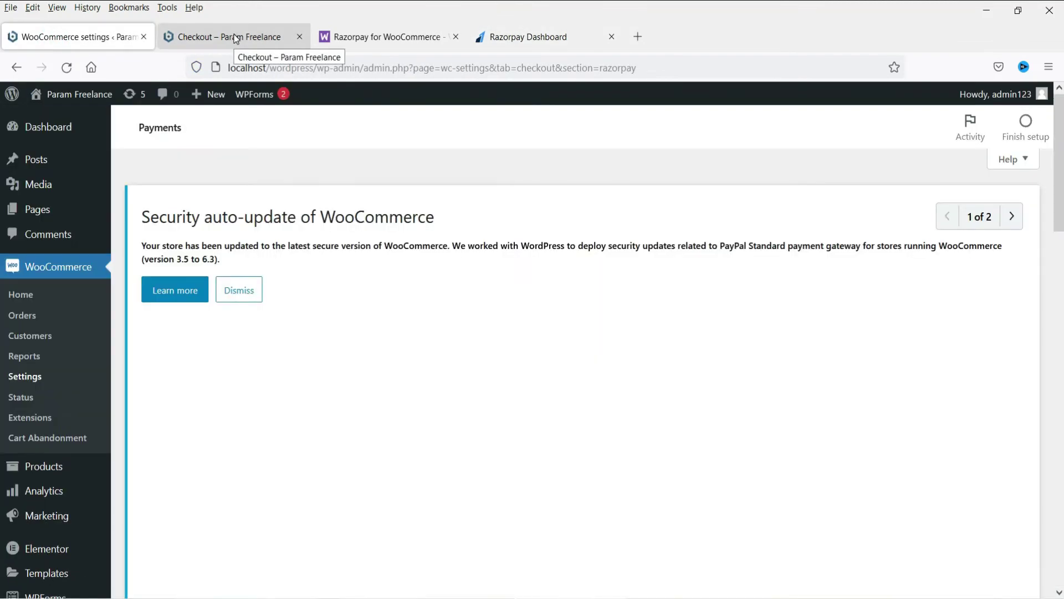
Step: Go from the two-item cart to checkout and scroll to the Razorpay payment option
left_click(234, 35)
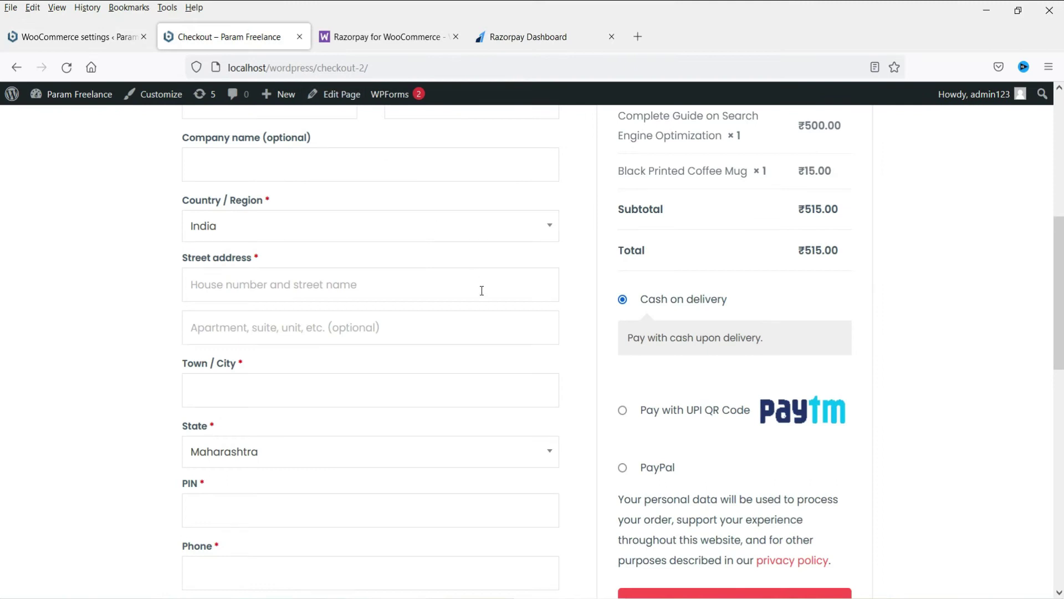
scroll(594, 306, "up", 6)
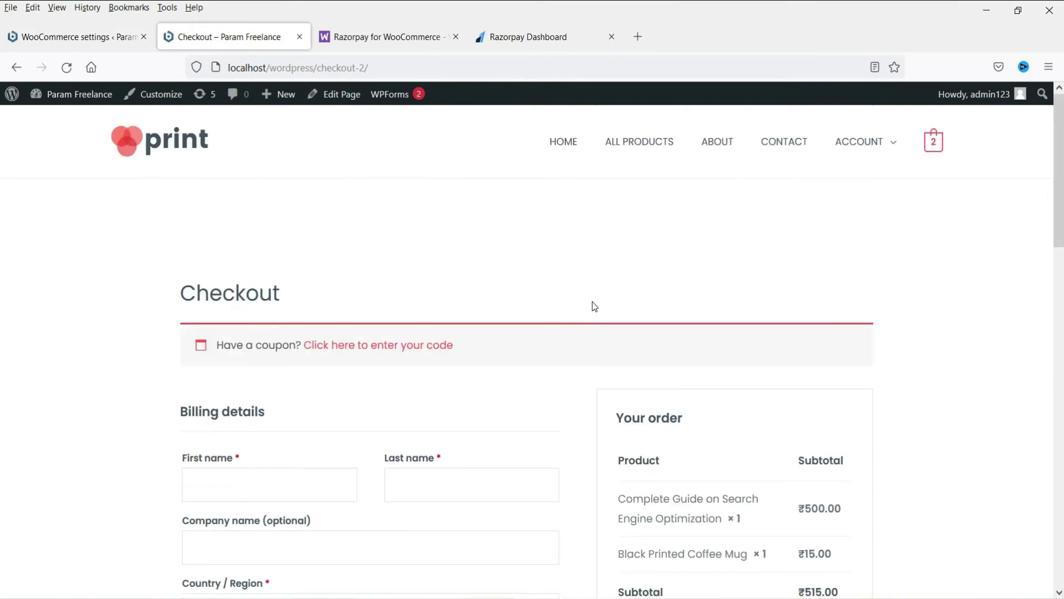
left_click(934, 151)
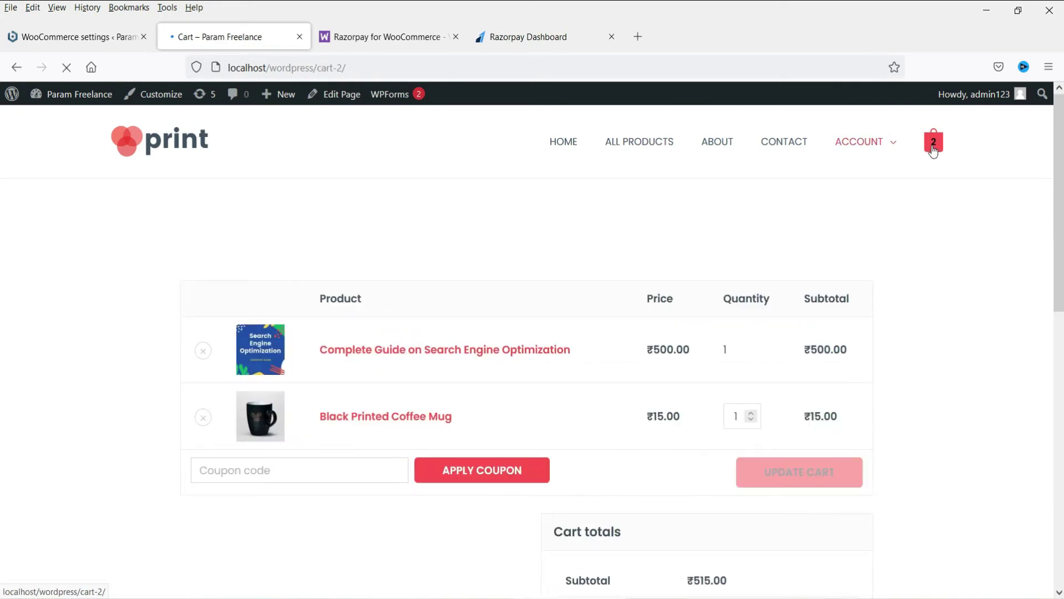
scroll(997, 325, "down", 5)
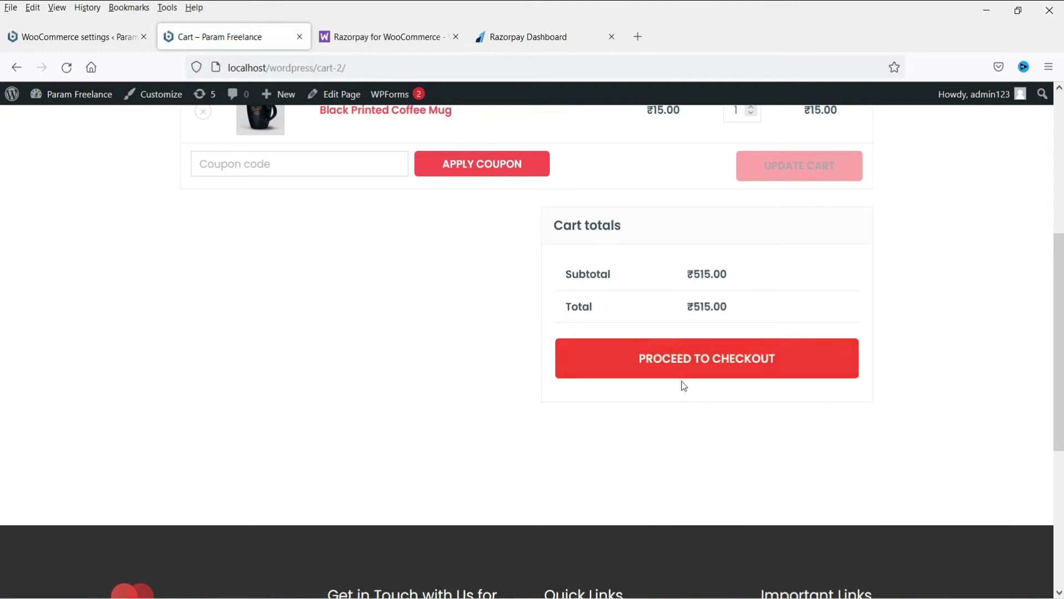
left_click(721, 364)
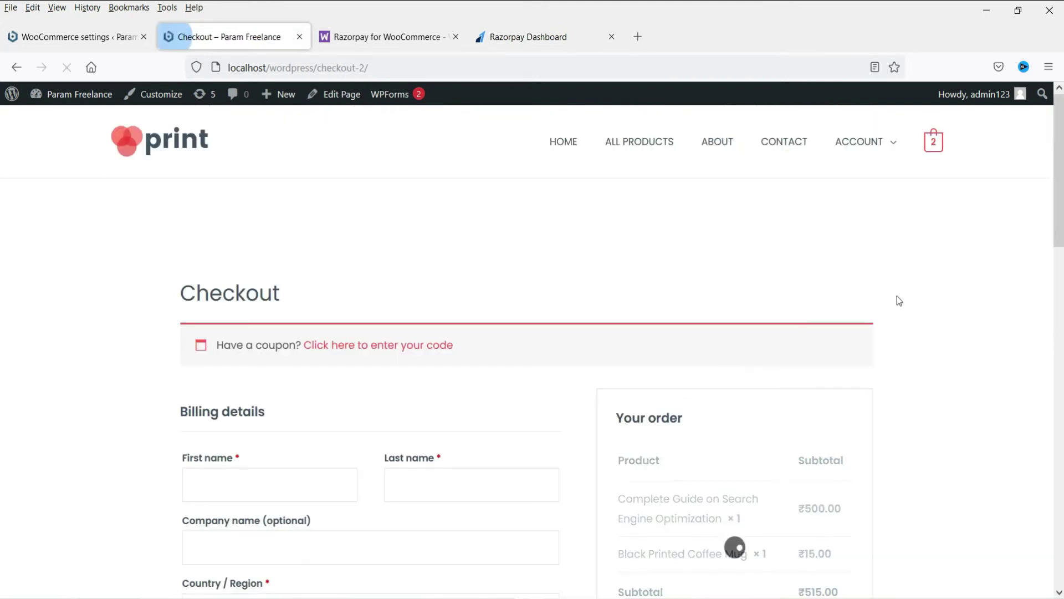
scroll(941, 299, "down", 8)
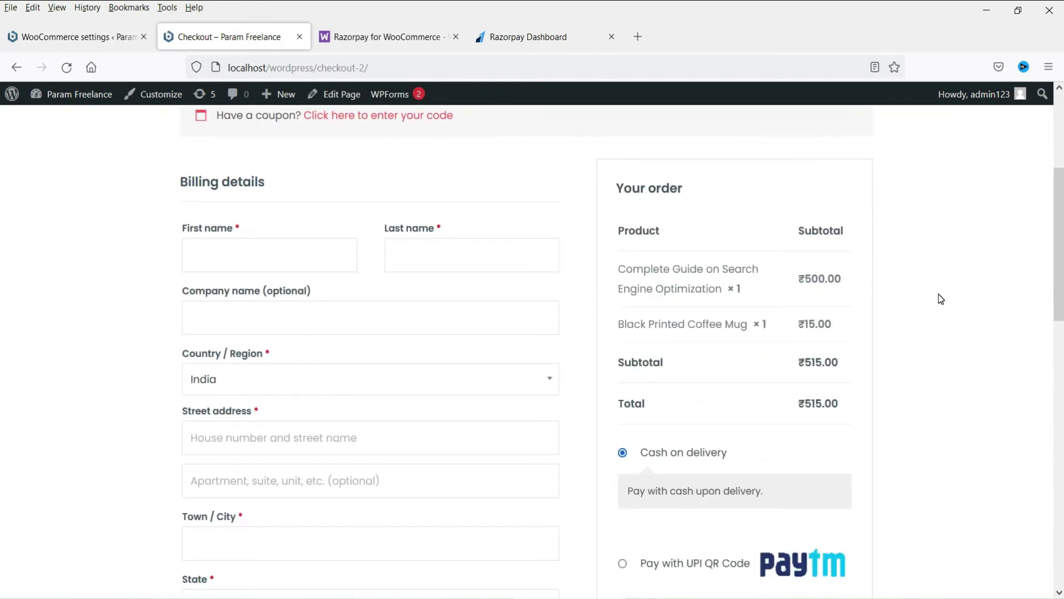
scroll(939, 294, "down", 2)
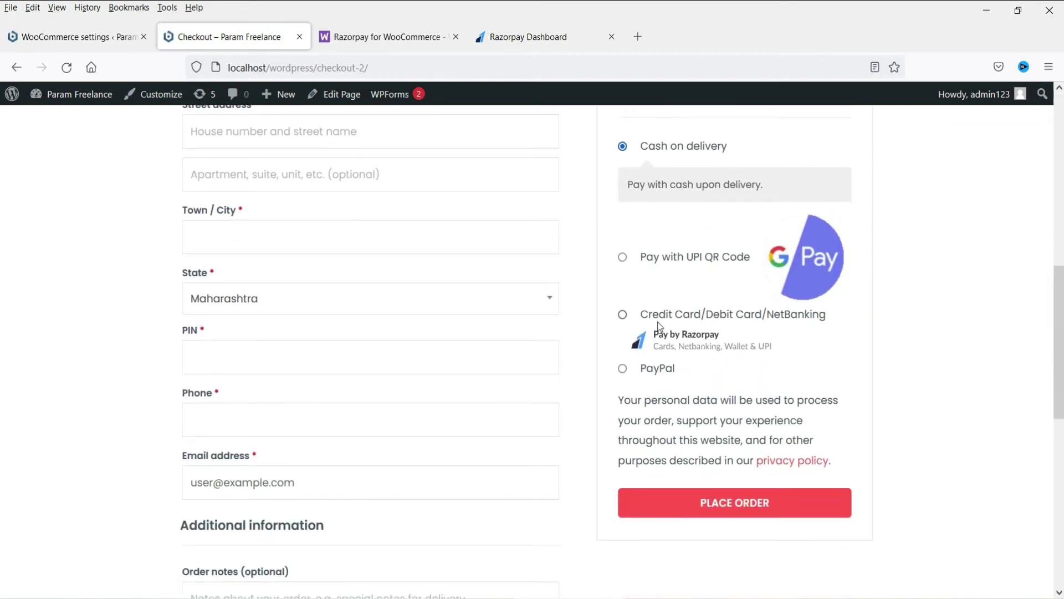
Step: Choose Credit Card/Debit Card/NetBanking, attempt the order, and autofill first and last name
left_click(623, 314)
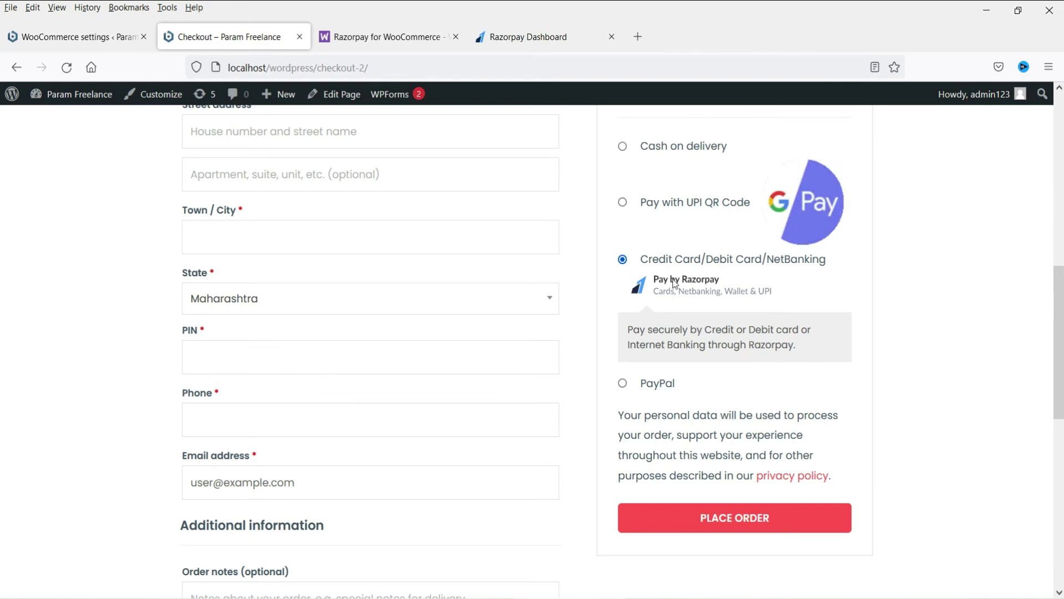
left_click(742, 531)
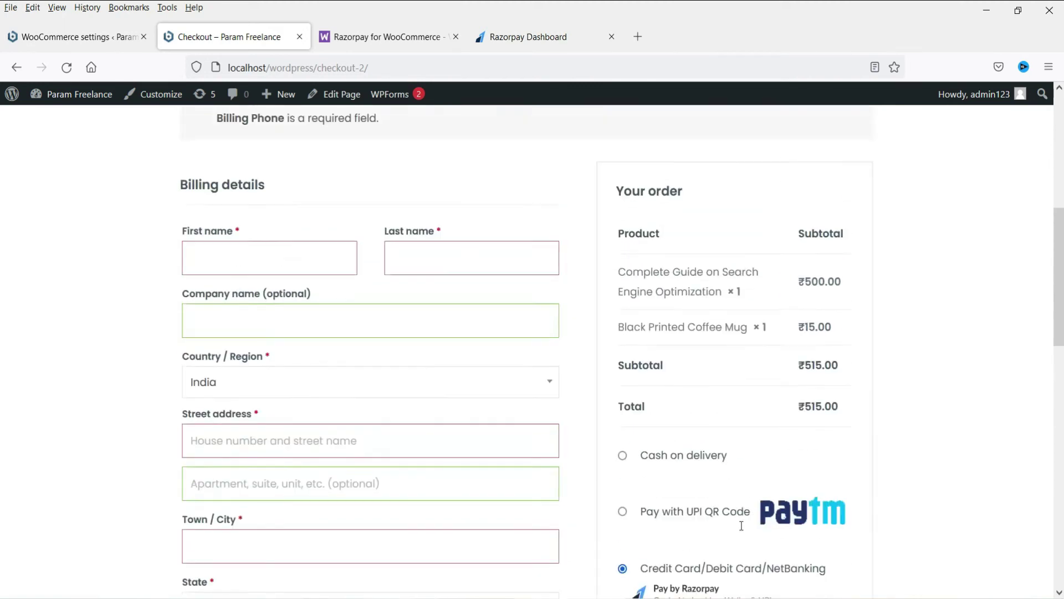
left_click(244, 416)
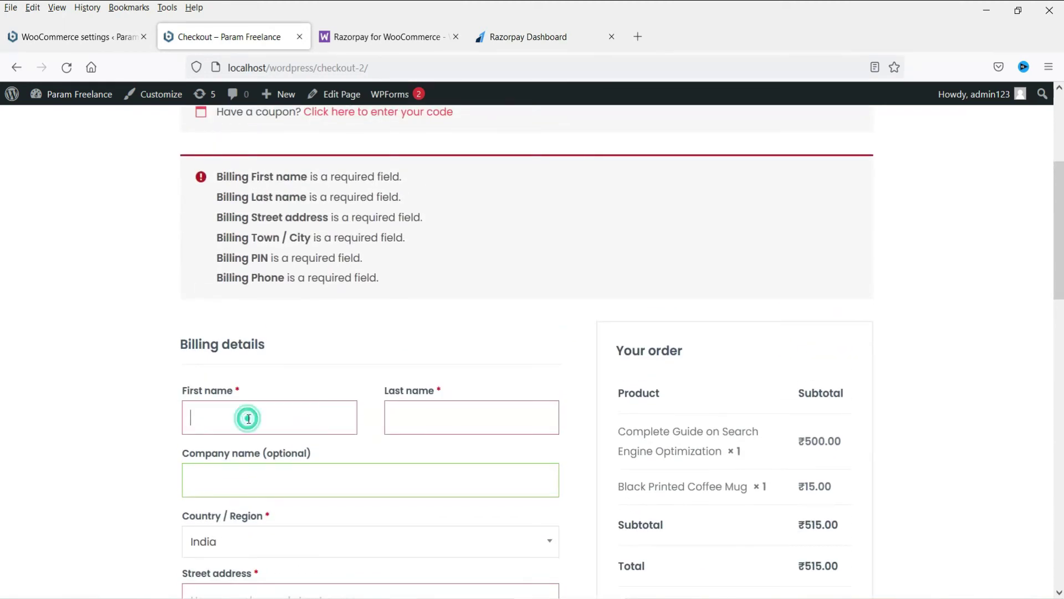
left_click(248, 444)
left_click(509, 424)
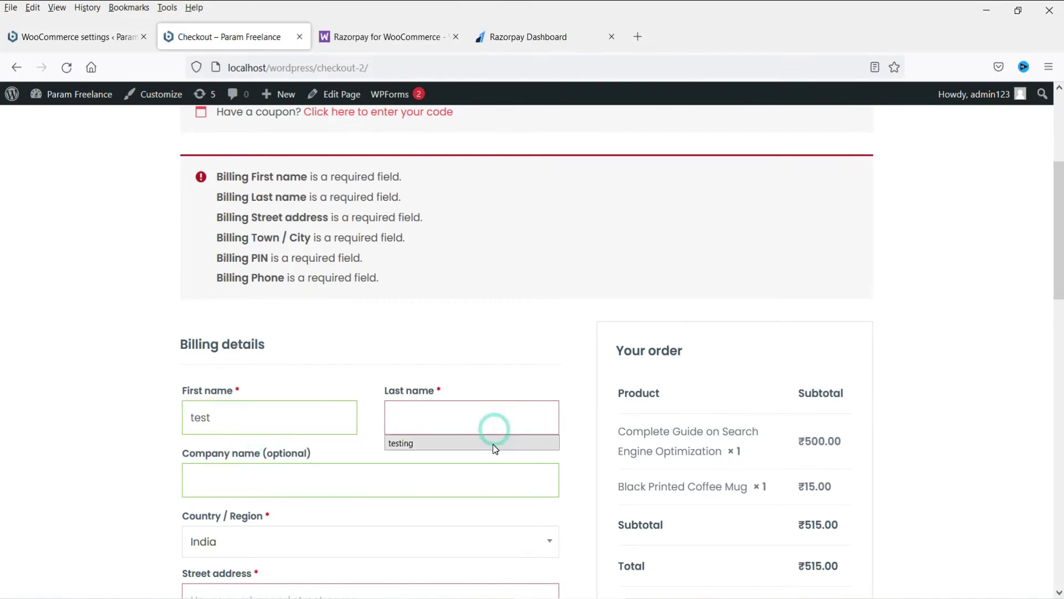
Step: Autofill street address, town, PIN and phone, then place the order
left_click(493, 444)
scroll(297, 174, "down", 5)
left_click(321, 302)
left_click(321, 316)
left_click(313, 390)
left_click(313, 416)
scroll(299, 388, "down", 3)
left_click(285, 364)
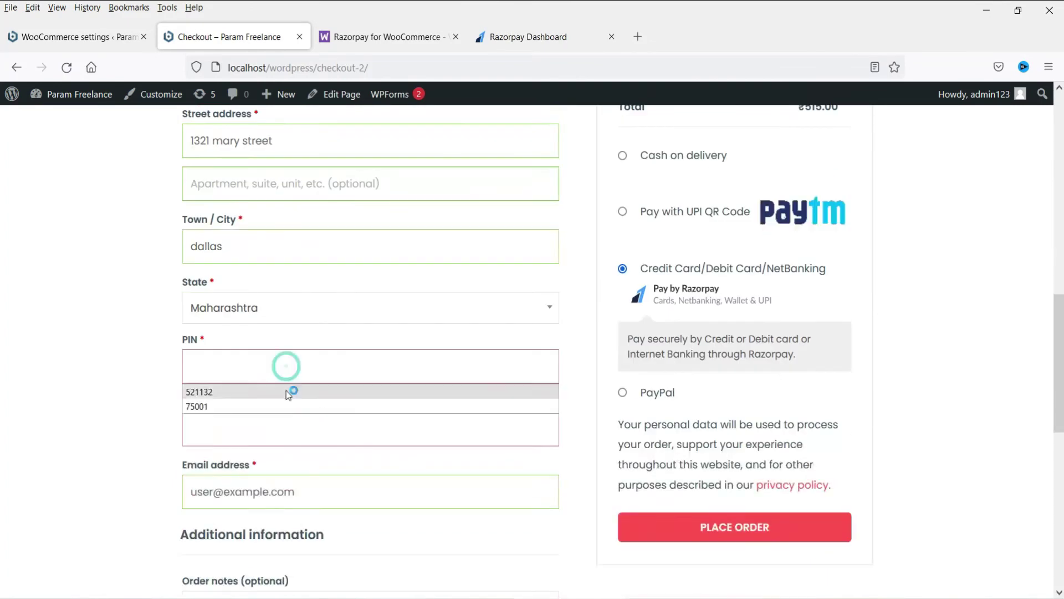
left_click(285, 392)
left_click(281, 429)
left_click(280, 451)
scroll(528, 468, "down", 2)
left_click(747, 454)
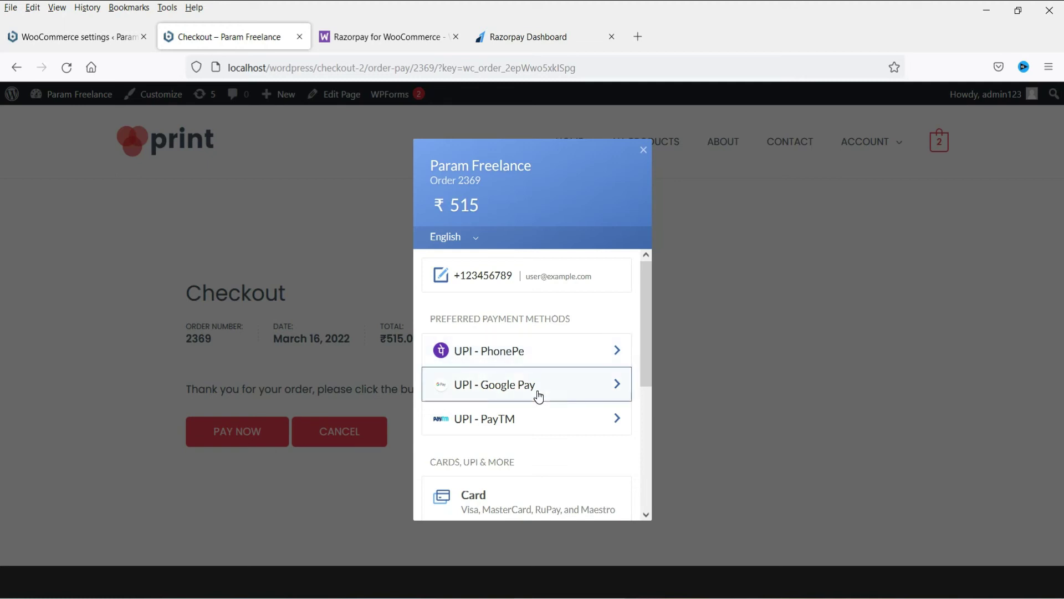
Step: Browse the Razorpay popup's payment methods and choose UPI - Google Pay for the ₹515 order
scroll(554, 396, "down", 3)
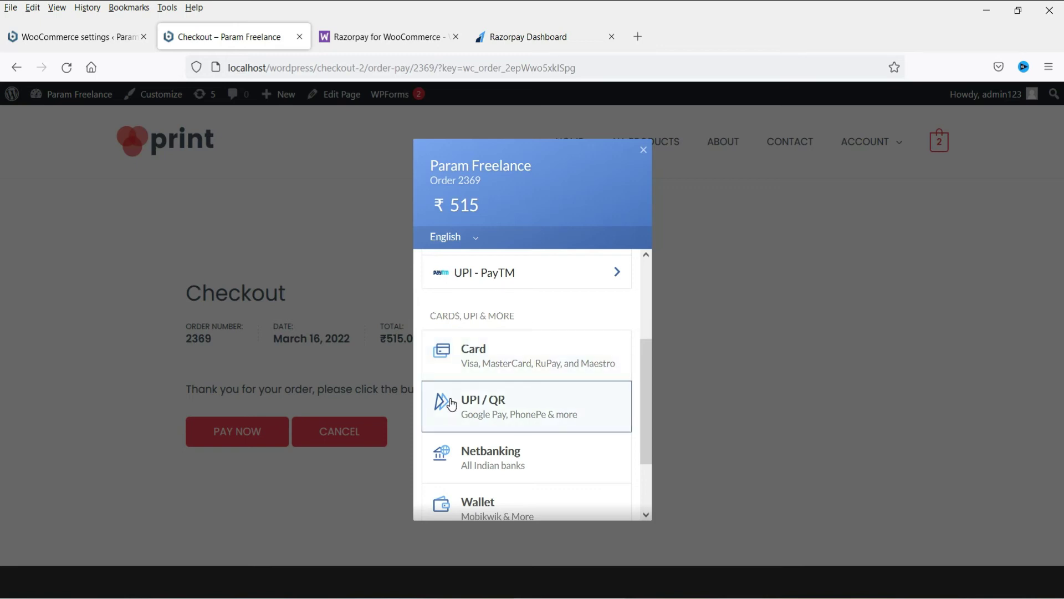
scroll(487, 394, "down", 2)
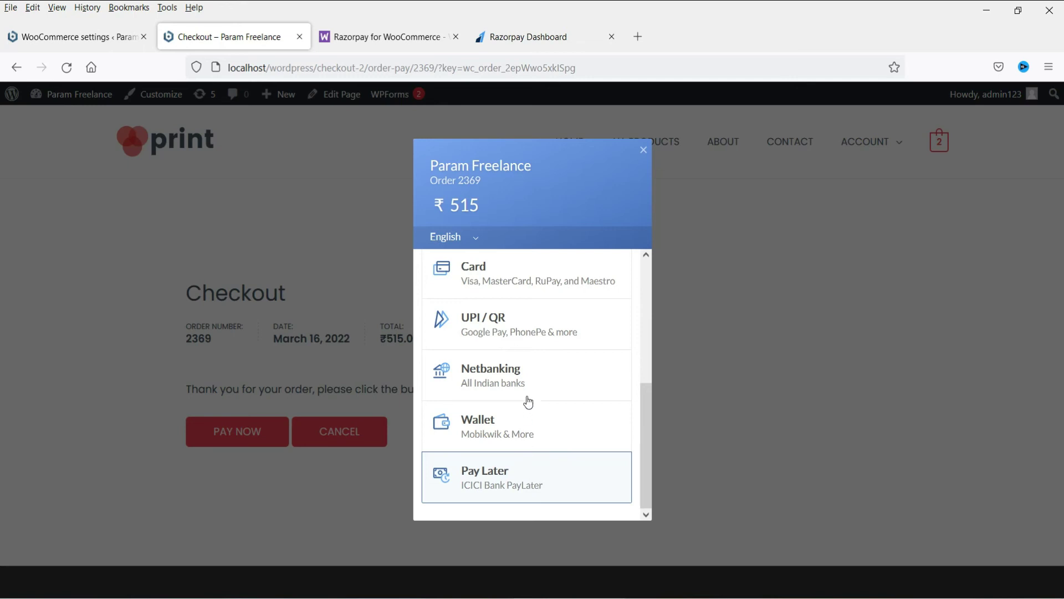
scroll(537, 385, "up", 5)
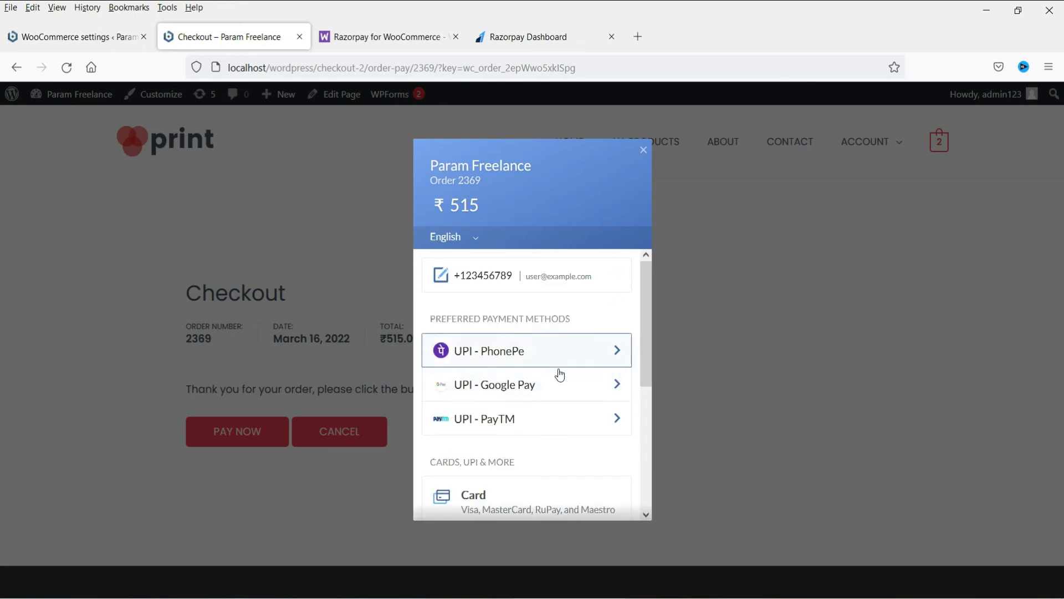
left_click(510, 392)
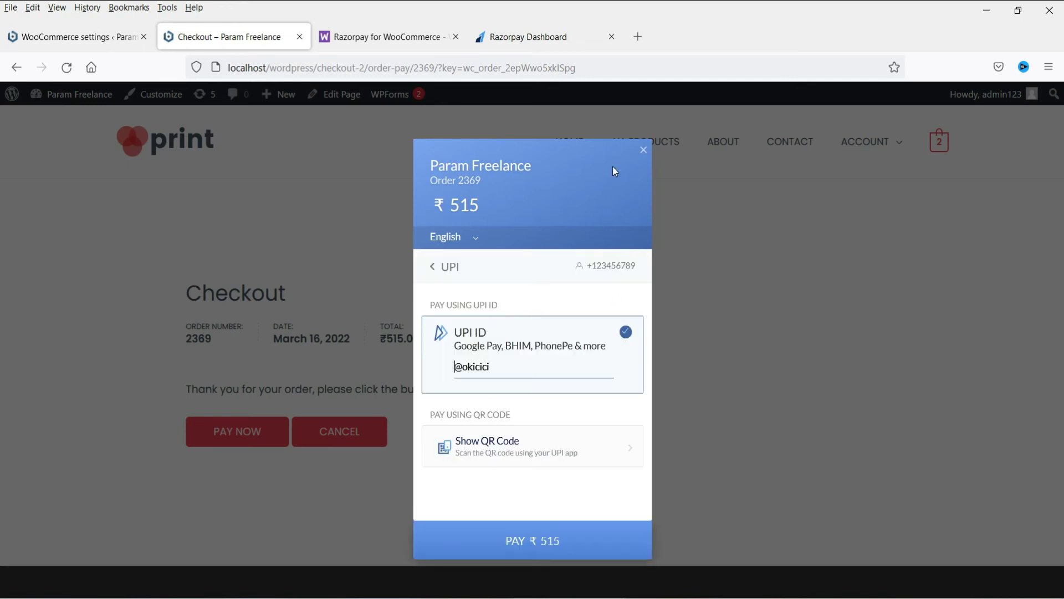
left_click(647, 155)
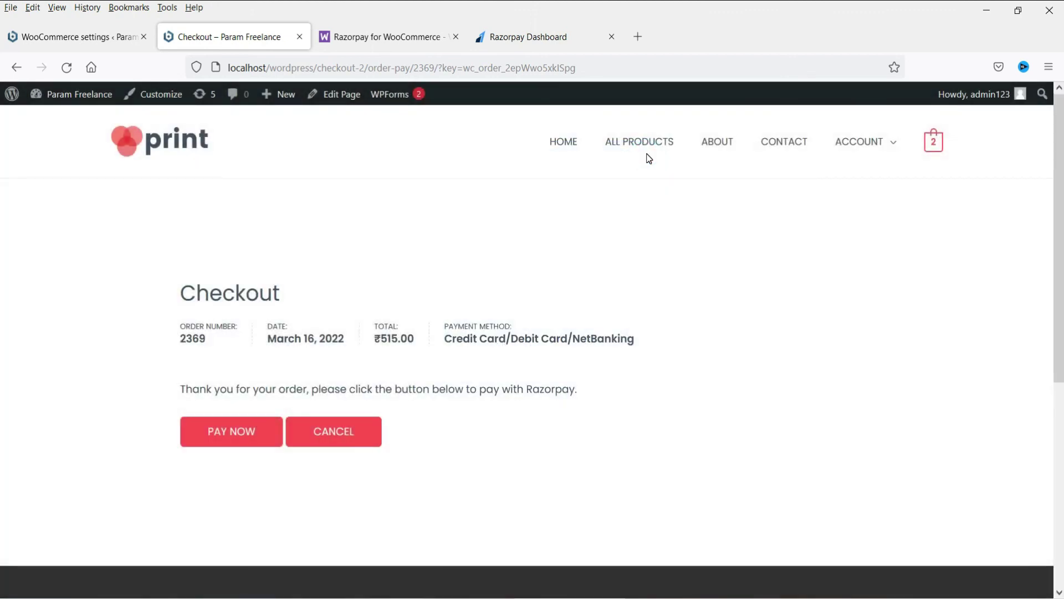